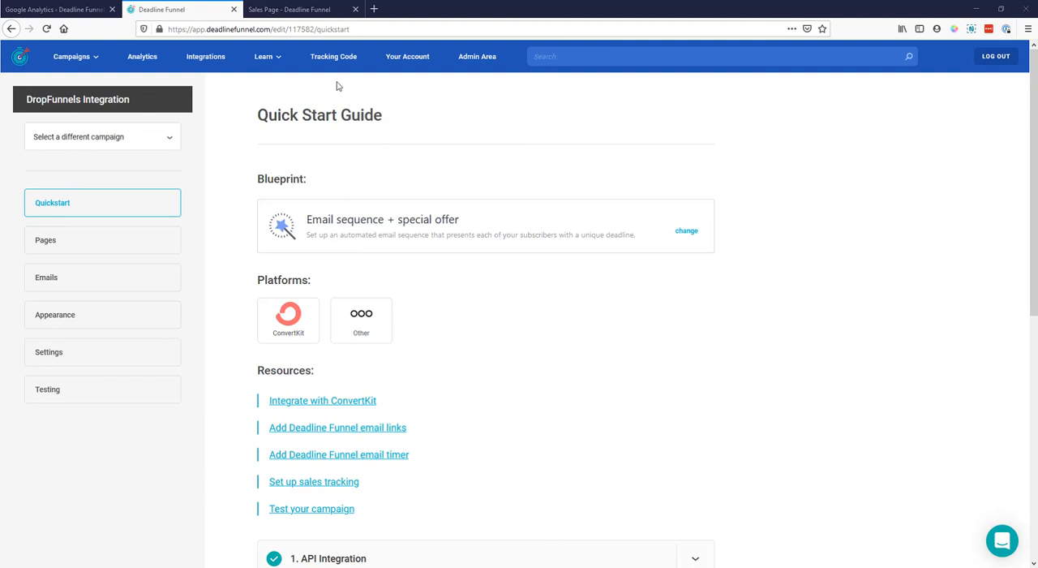
# - Copy the main Deadline Funnel tracking code, paste it into DropFunnels' additional [HEAD] tracking code in the Google Analytics settings, and save
pyautogui.click(332, 56)
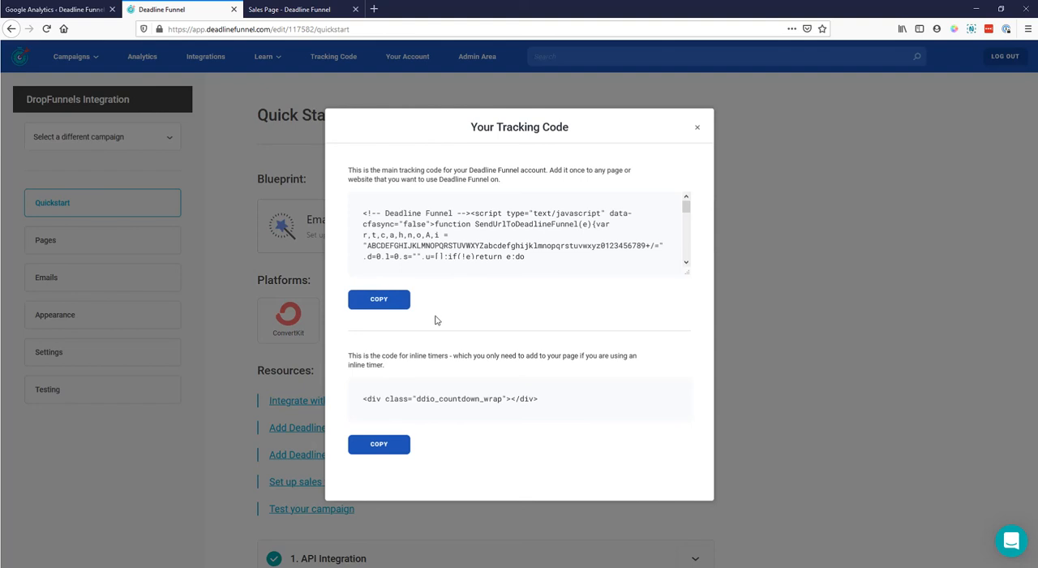
pyautogui.click(67, 10)
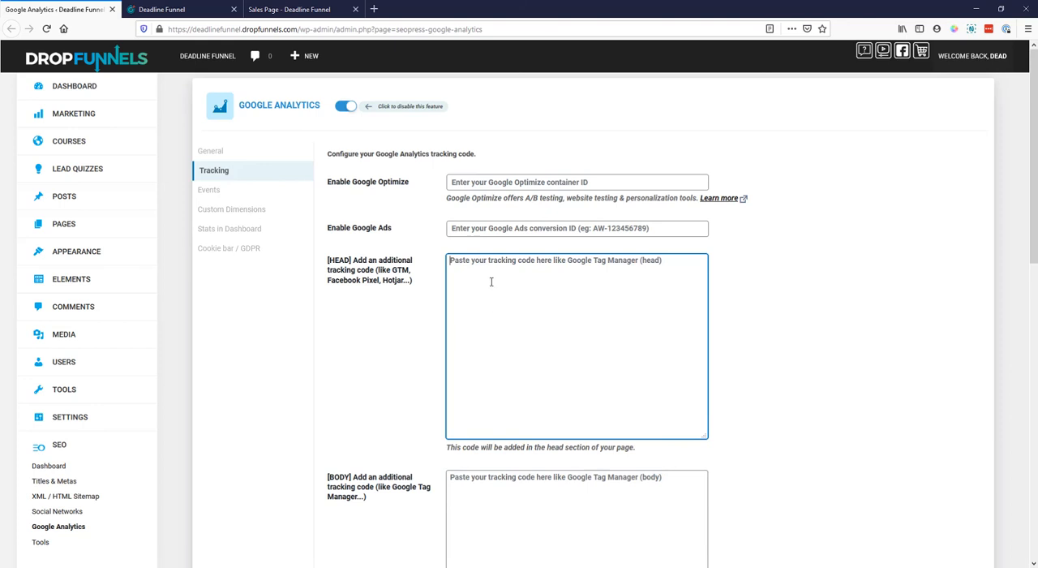
pyautogui.hotkey('ctrl', 'v')
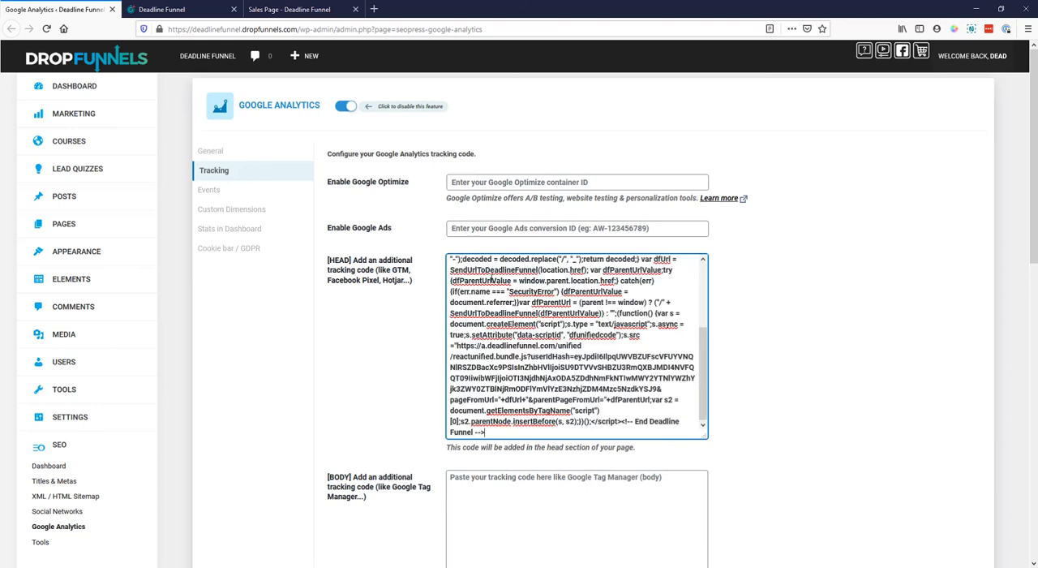
pyautogui.scroll(-8, 406, 438)
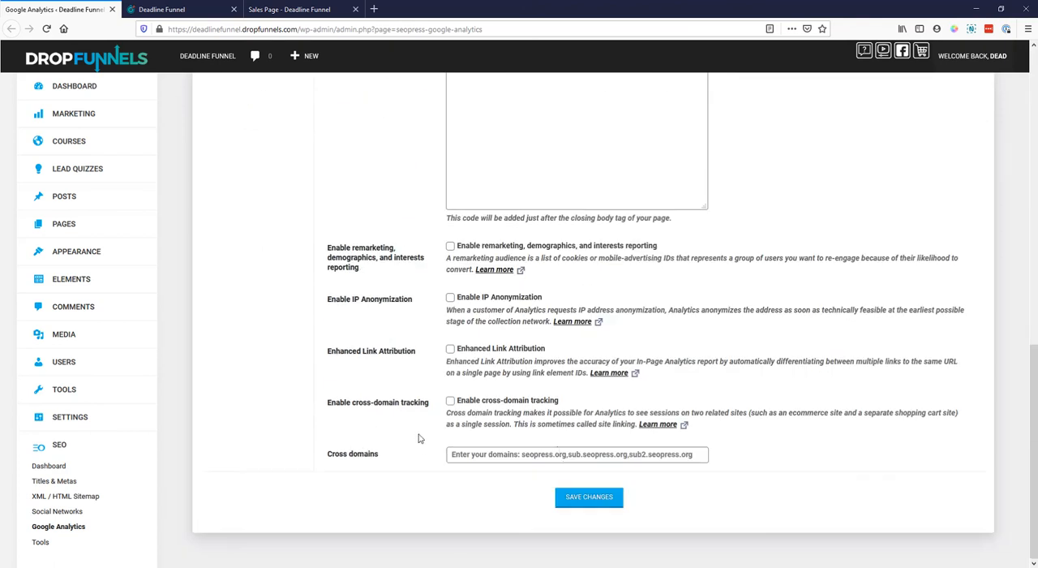
pyautogui.click(593, 501)
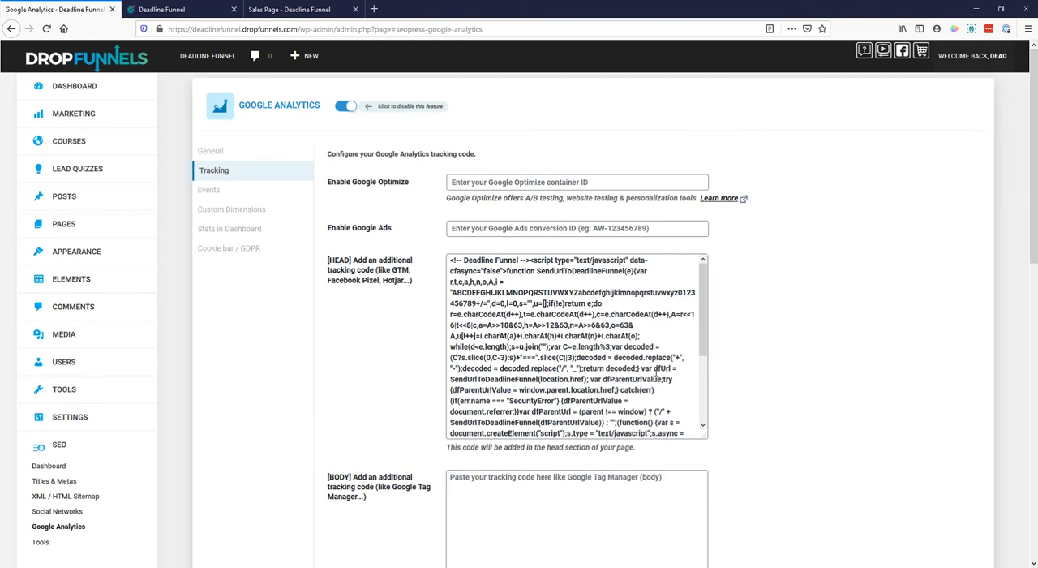
pyautogui.click(191, 10)
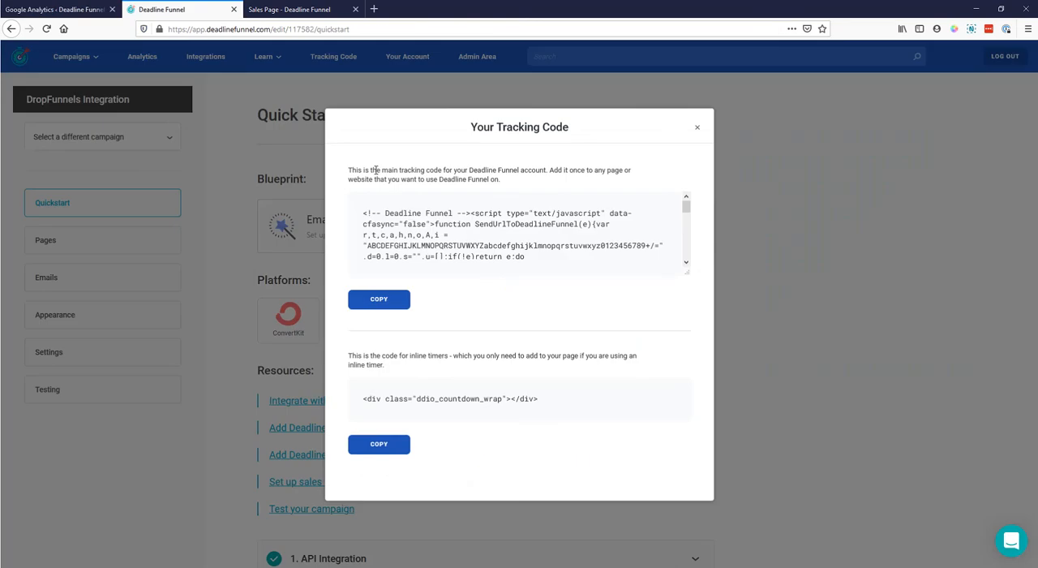
pyautogui.click(778, 192)
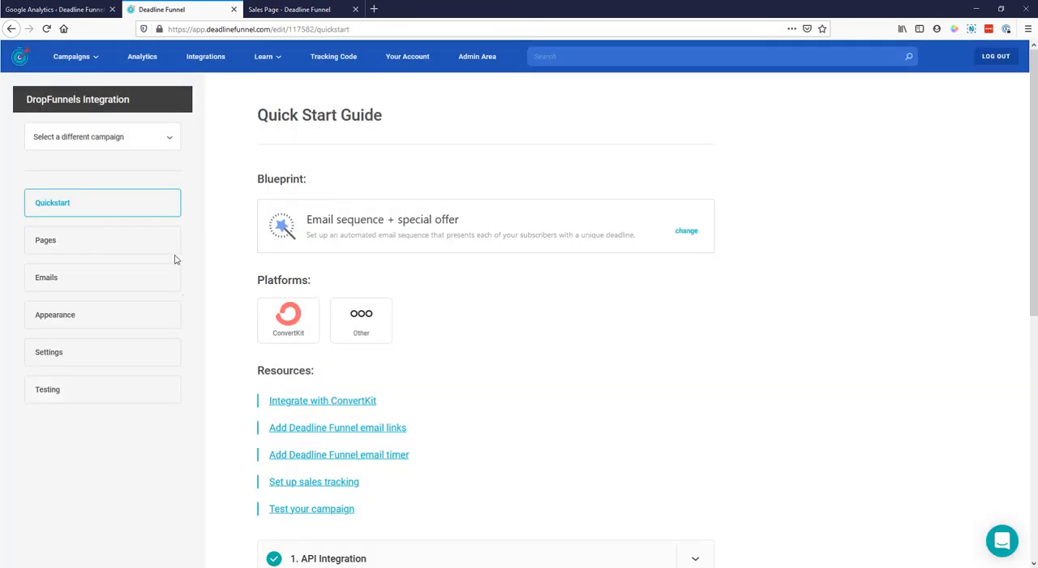
pyautogui.click(48, 241)
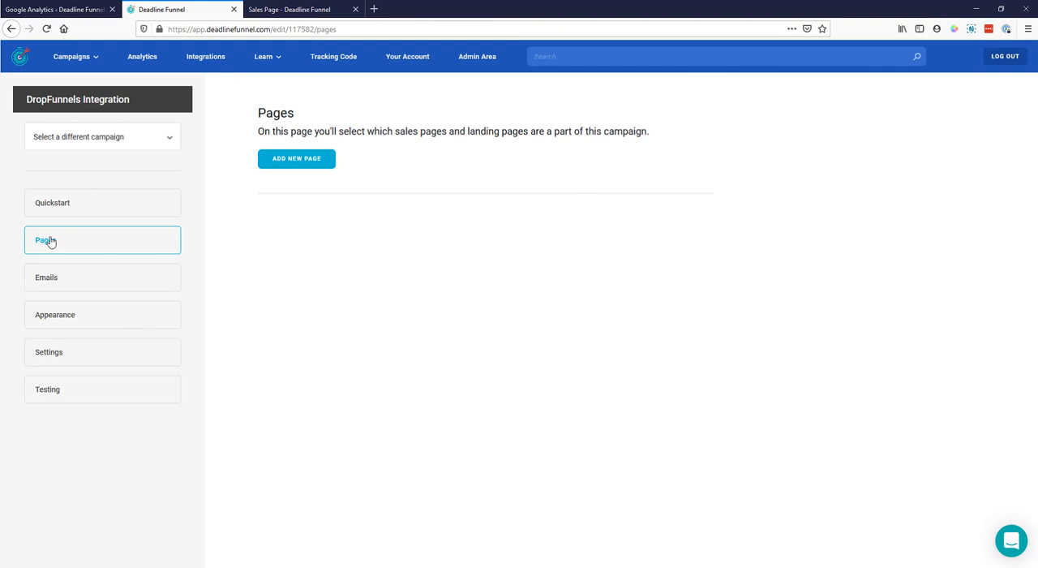
pyautogui.click(305, 167)
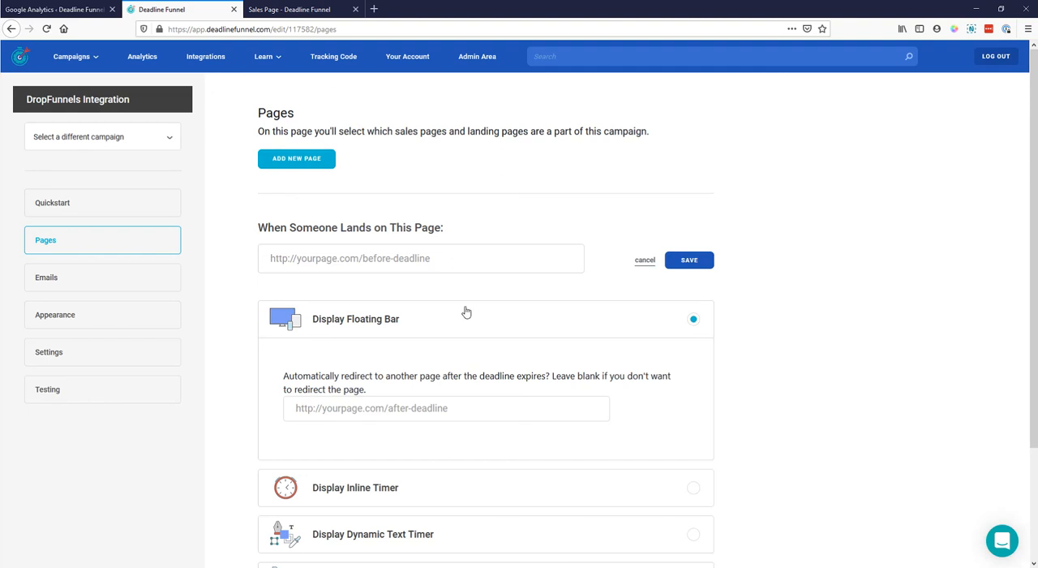
pyautogui.click(316, 10)
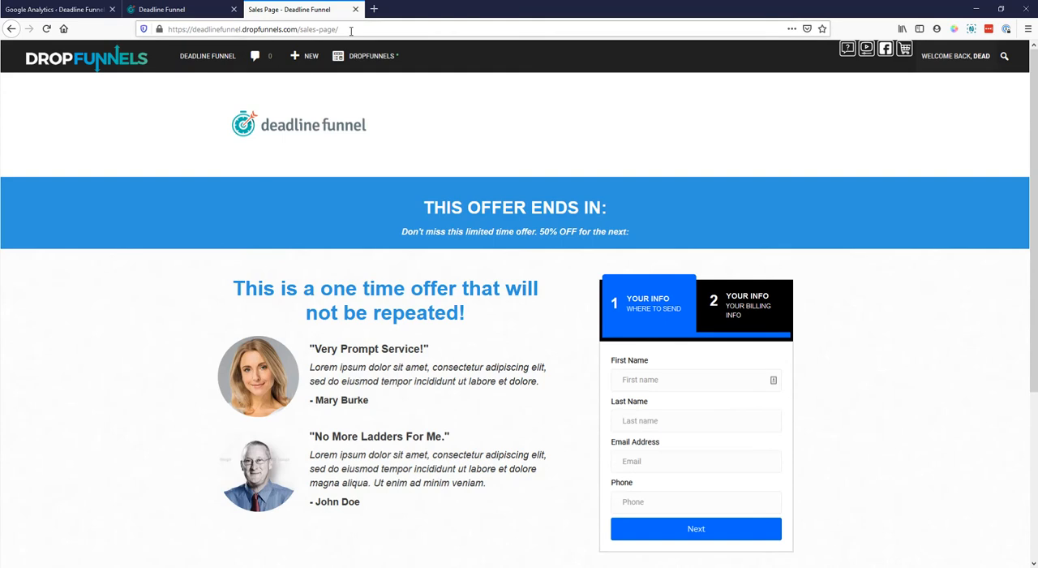
pyautogui.click(343, 29)
pyautogui.hotkey('ctrl', 'c')
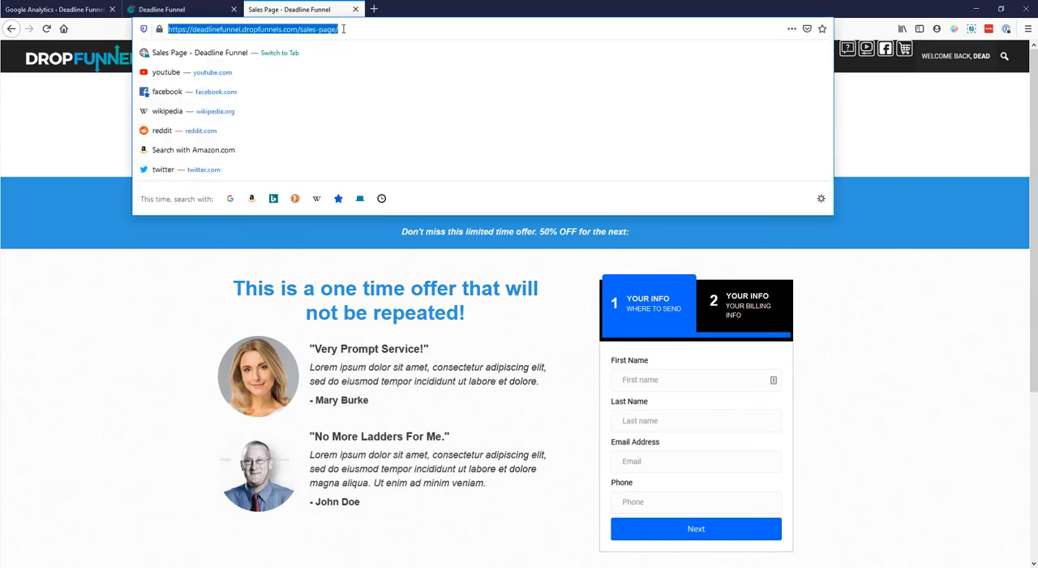
pyautogui.click(176, 9)
pyautogui.click(432, 252)
pyautogui.rightClick(411, 254)
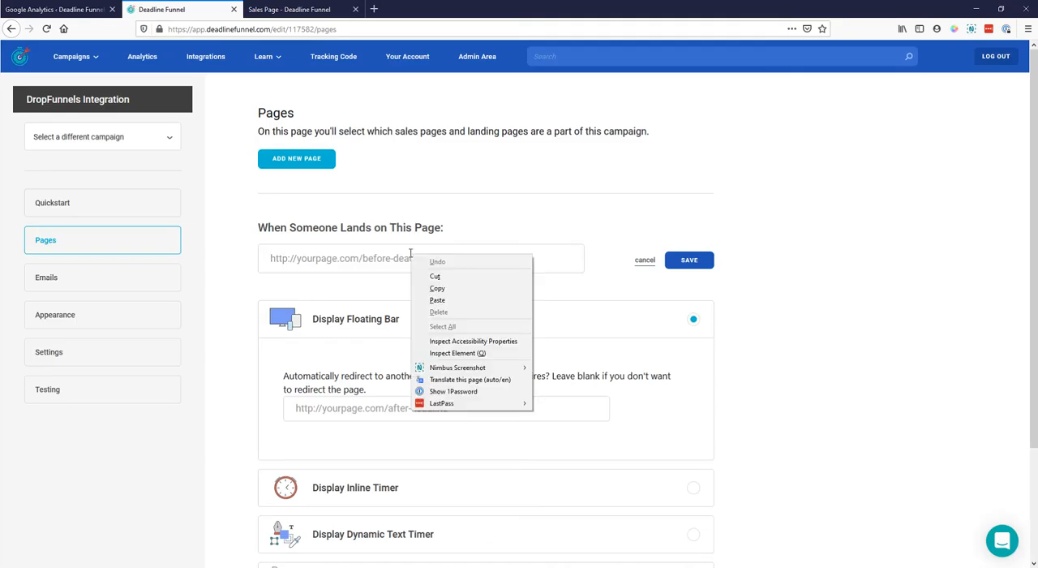
pyautogui.click(453, 306)
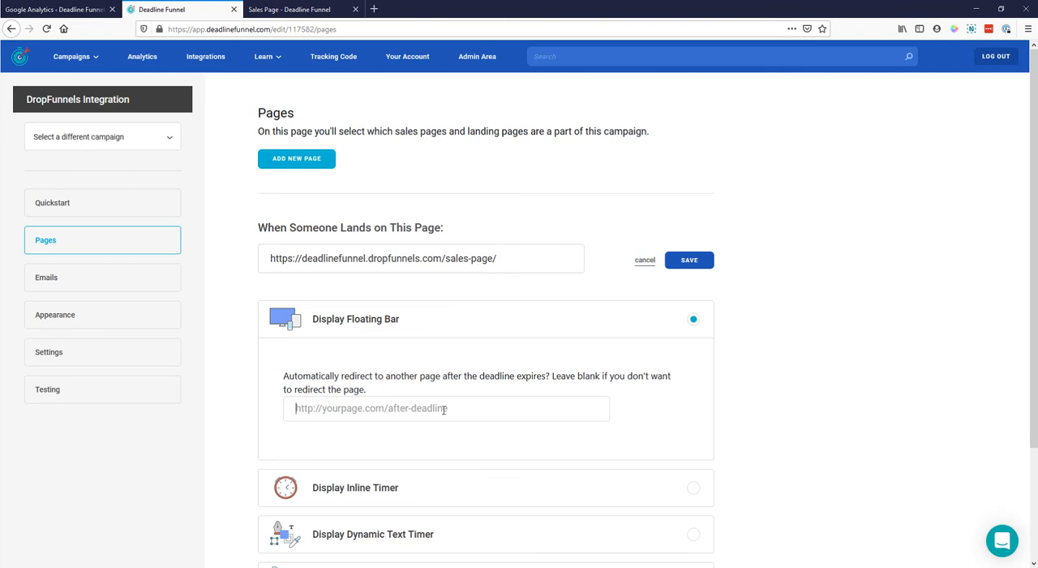
pyautogui.click(444, 409)
pyautogui.hotkey('ctrl', 'v')
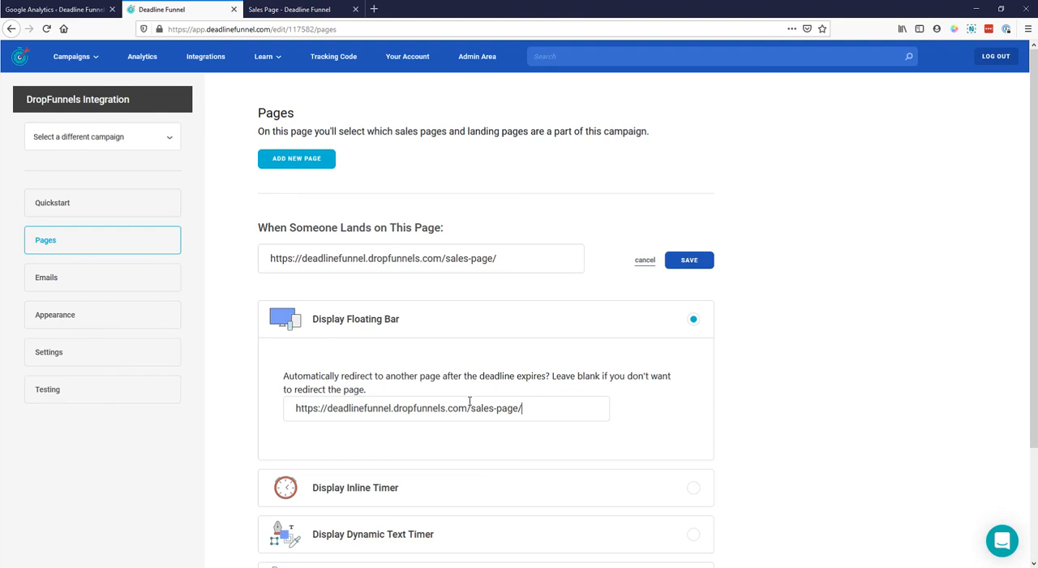
pyautogui.moveTo(473, 408); pyautogui.dragTo(605, 429)
pyautogui.write('expired')
pyautogui.click(689, 262)
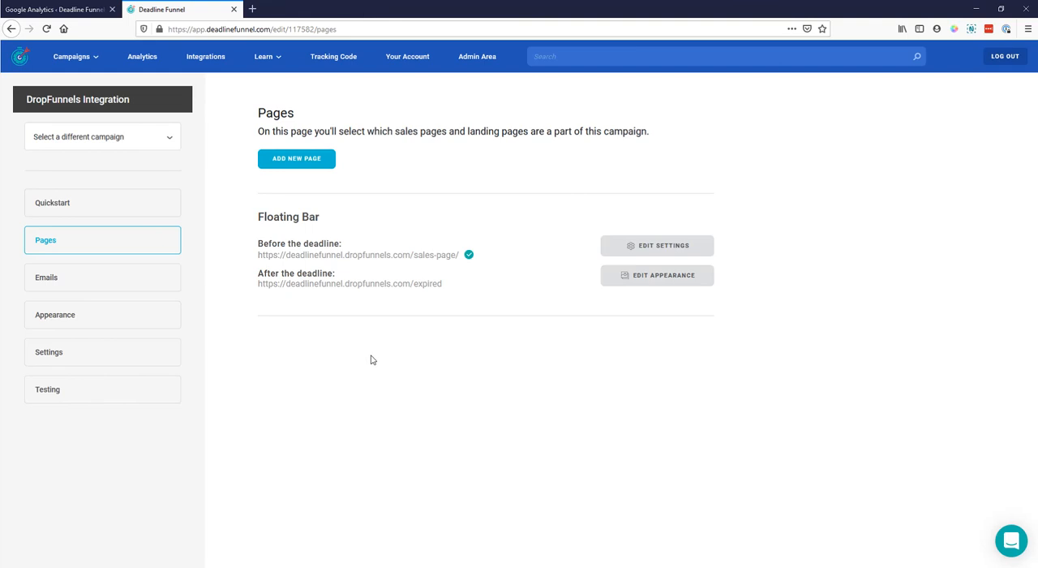
# - Load the sales page in a new browser tab and check how the floating countdown bar displays on it
pyautogui.click(252, 9)
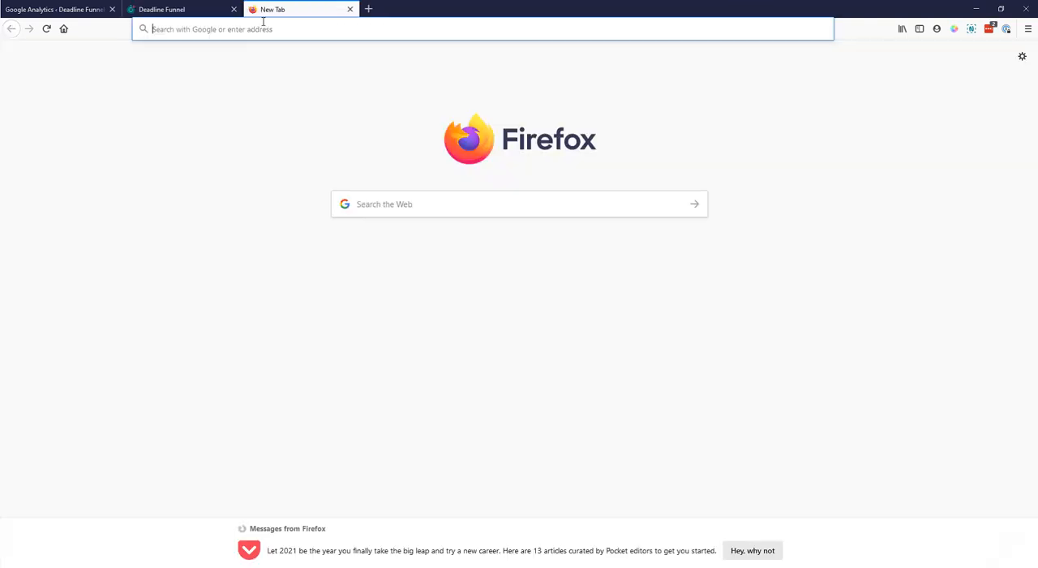
pyautogui.hotkey('ctrl', 'v')
pyautogui.press('Return')
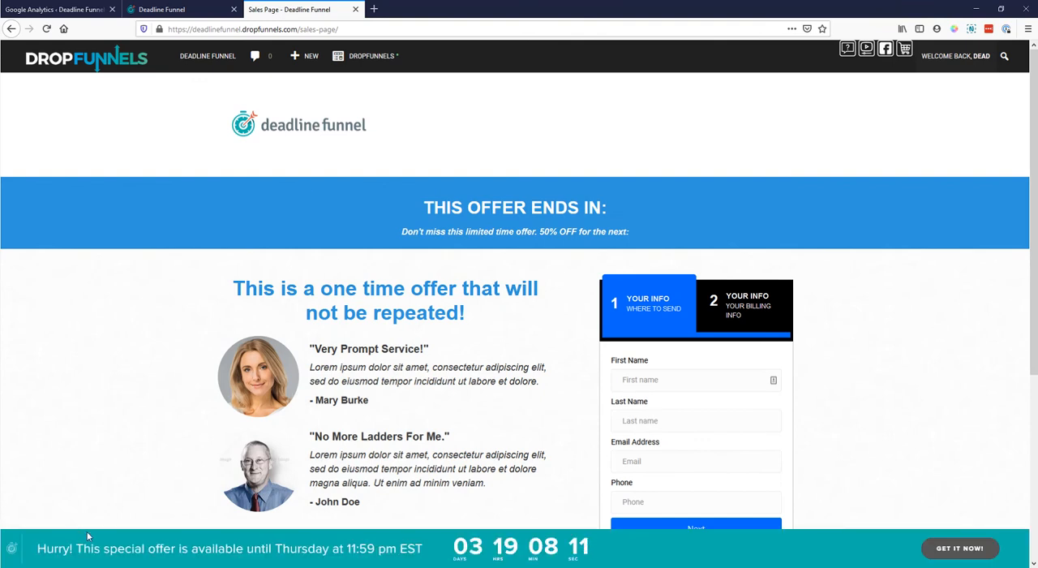
pyautogui.scroll(-5, 479, 550)
pyautogui.scroll(5, 519, 548)
pyautogui.click(187, 10)
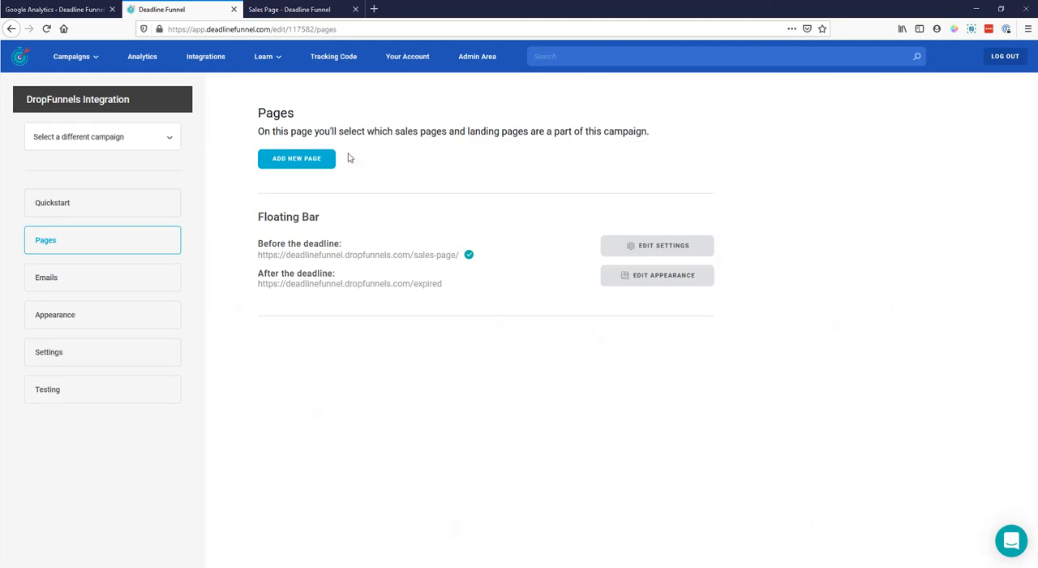
pyautogui.click(305, 162)
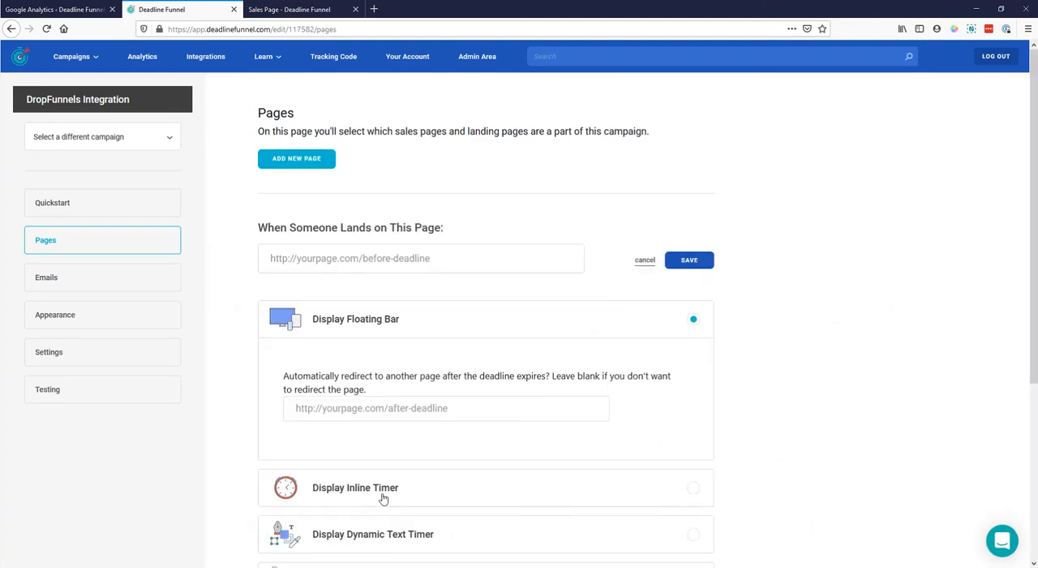
pyautogui.click(691, 492)
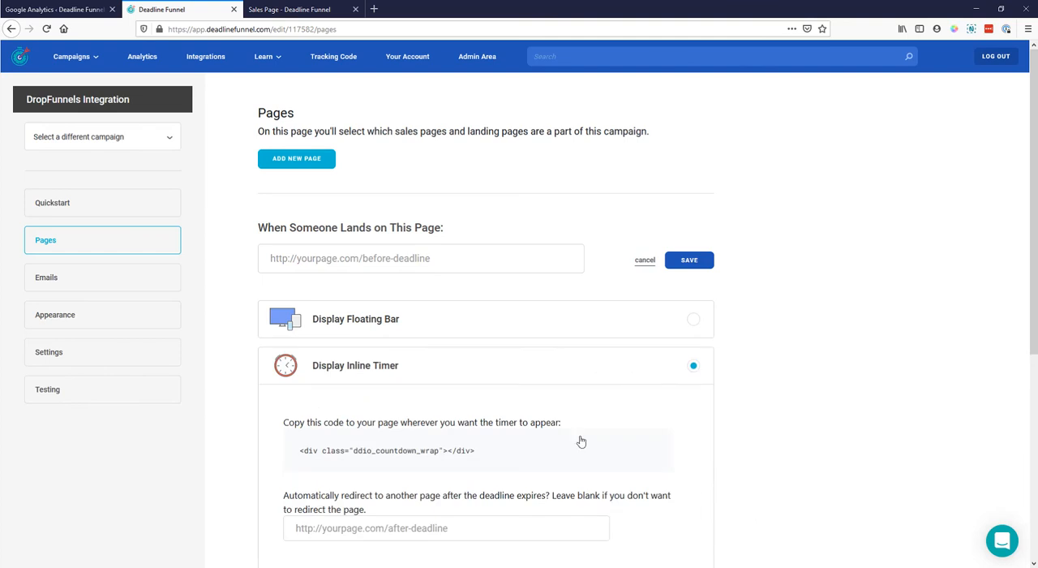
pyautogui.click(445, 261)
pyautogui.hotkey('ctrl', 'v')
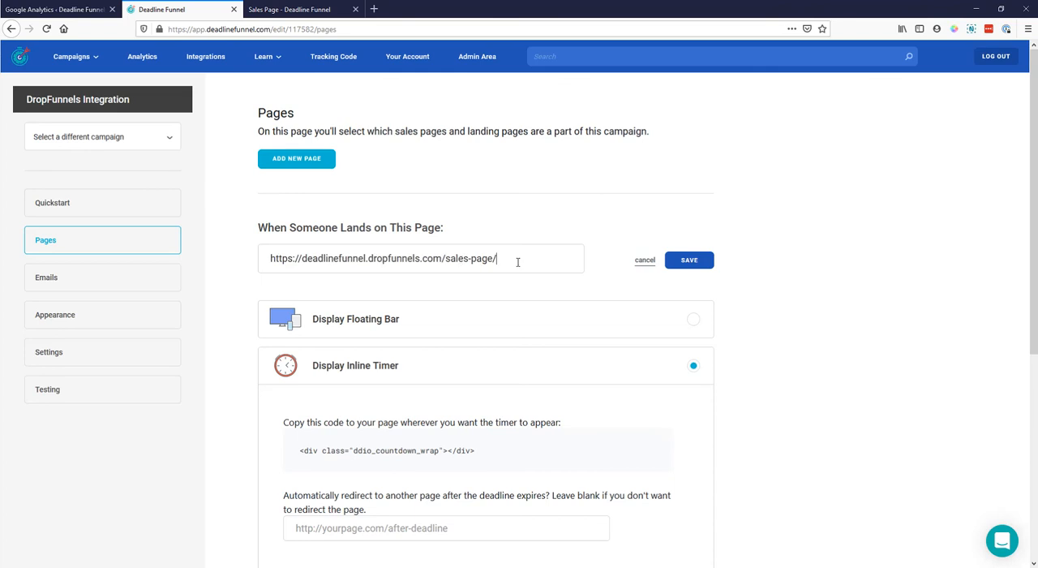
pyautogui.scroll(-1, 765, 390)
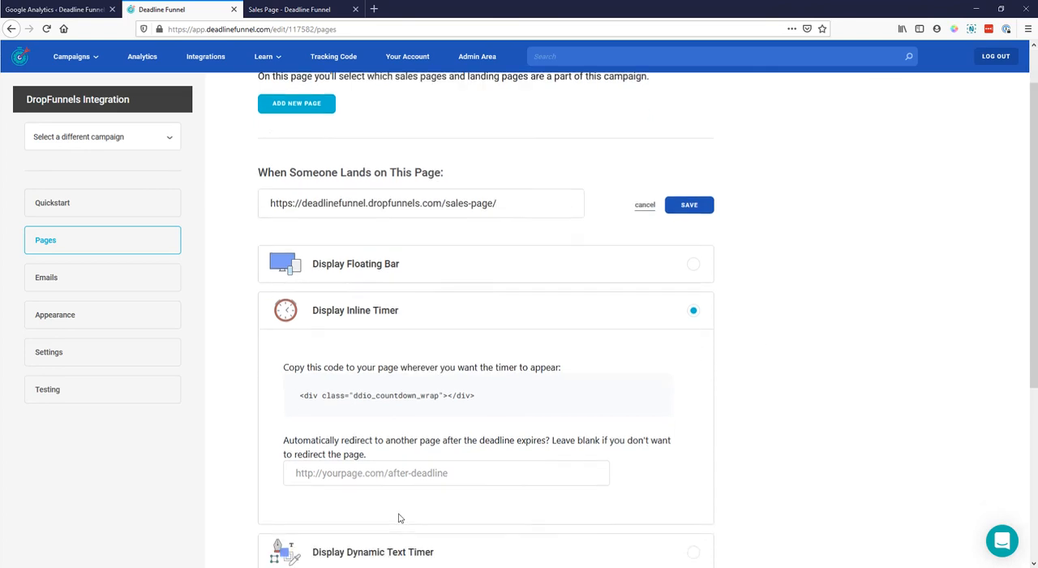
pyautogui.click(415, 478)
pyautogui.hotkey('ctrl', 'v')
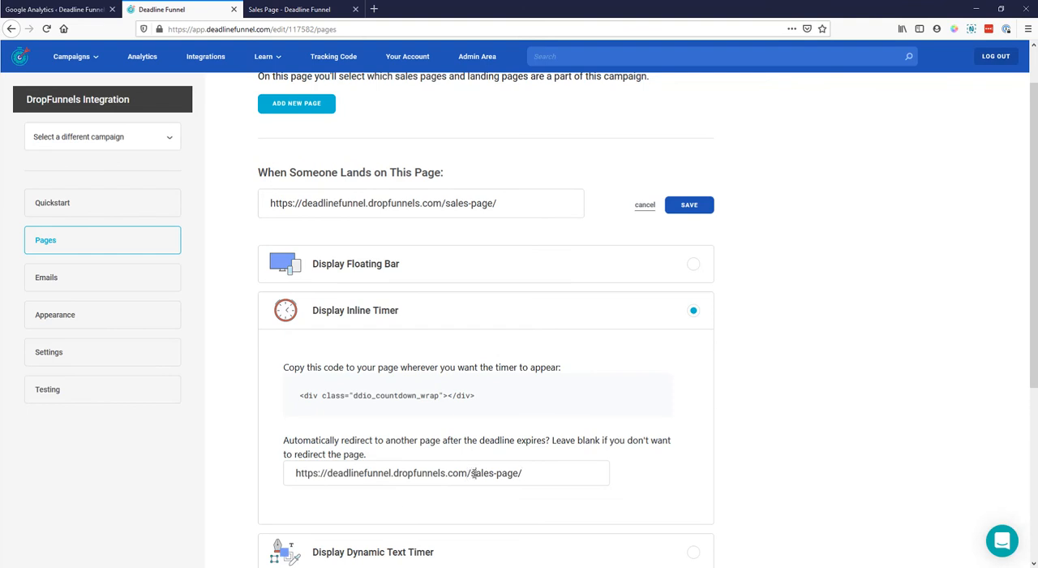
pyautogui.moveTo(496, 475); pyautogui.dragTo(589, 487)
pyautogui.write('expired')
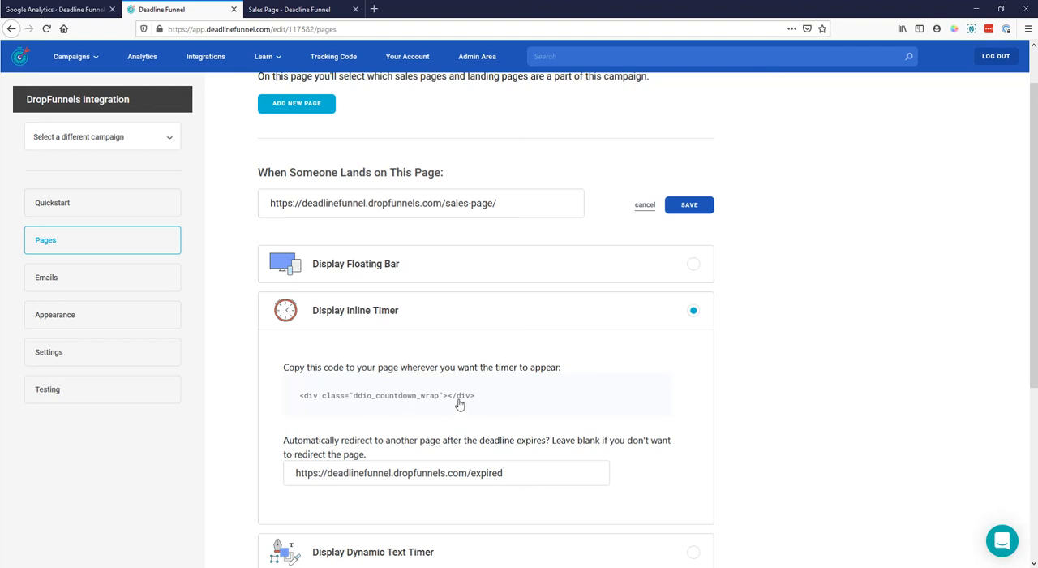
pyautogui.click(486, 404)
pyautogui.click(688, 204)
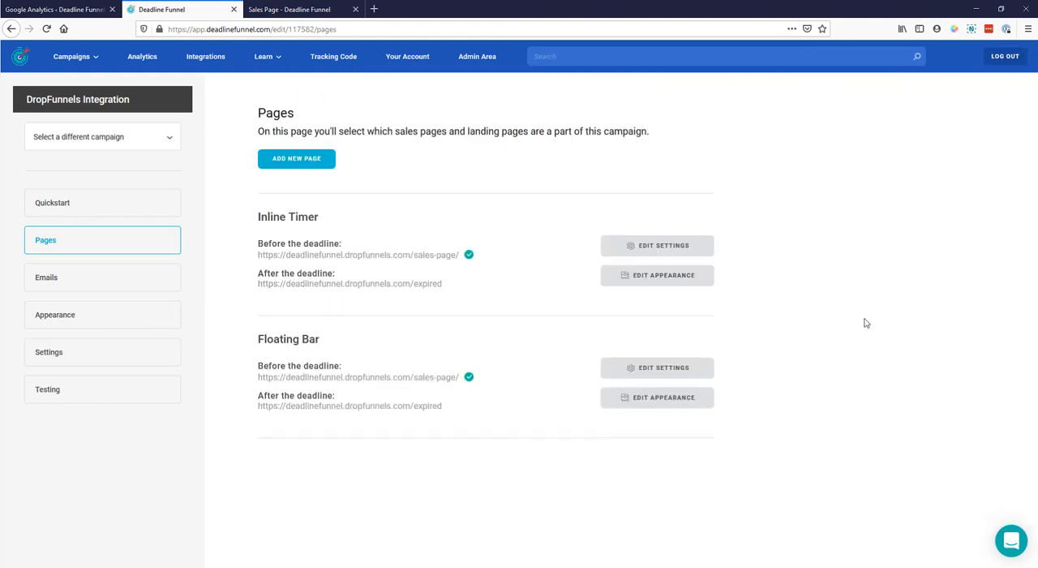
# - In the DropFunnels sales page editor, insert an HTML module with the ddio_countdown_wrap div code below the blue banner's offer text, and publish
pyautogui.click(313, 11)
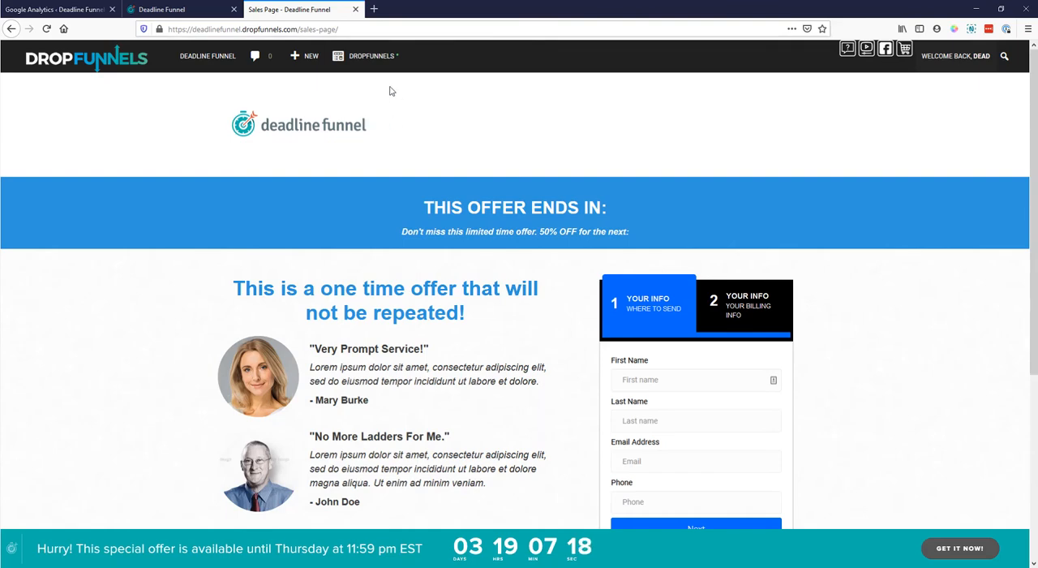
pyautogui.click(375, 62)
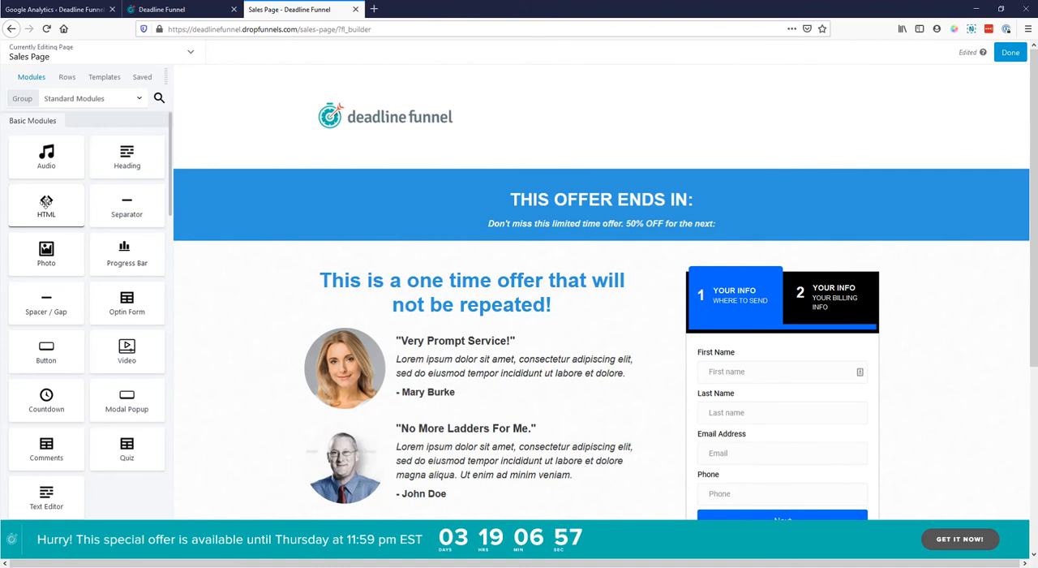
pyautogui.moveTo(46, 204); pyautogui.dragTo(597, 377)
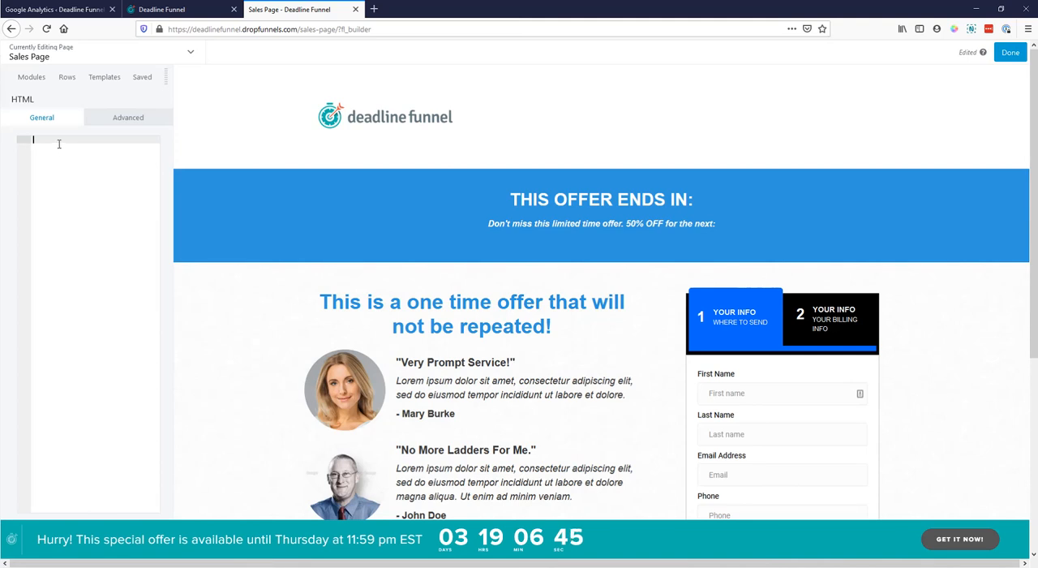
pyautogui.hotkey('ctrl', 'v')
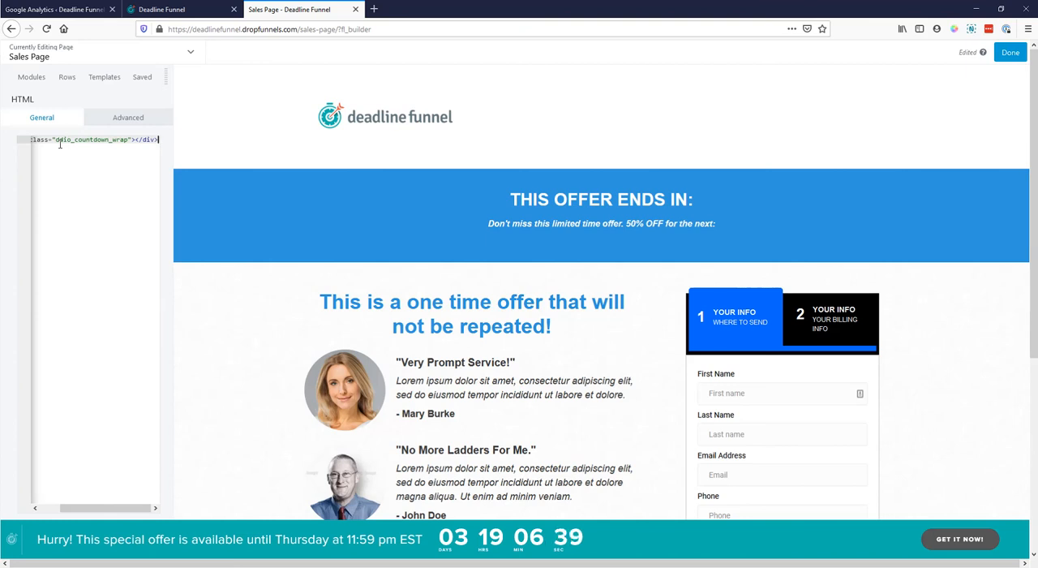
pyautogui.click(1014, 53)
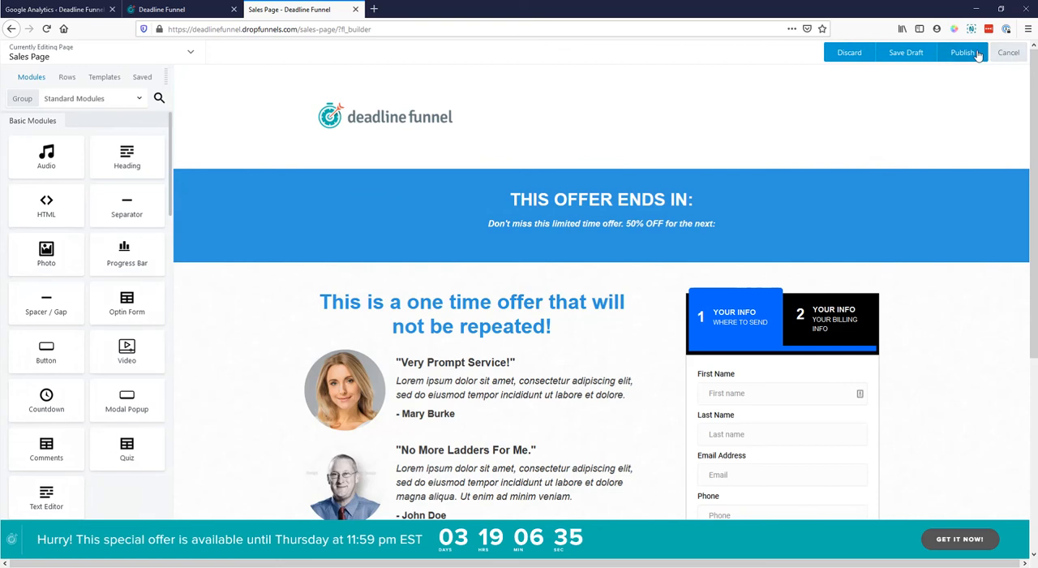
pyautogui.click(977, 53)
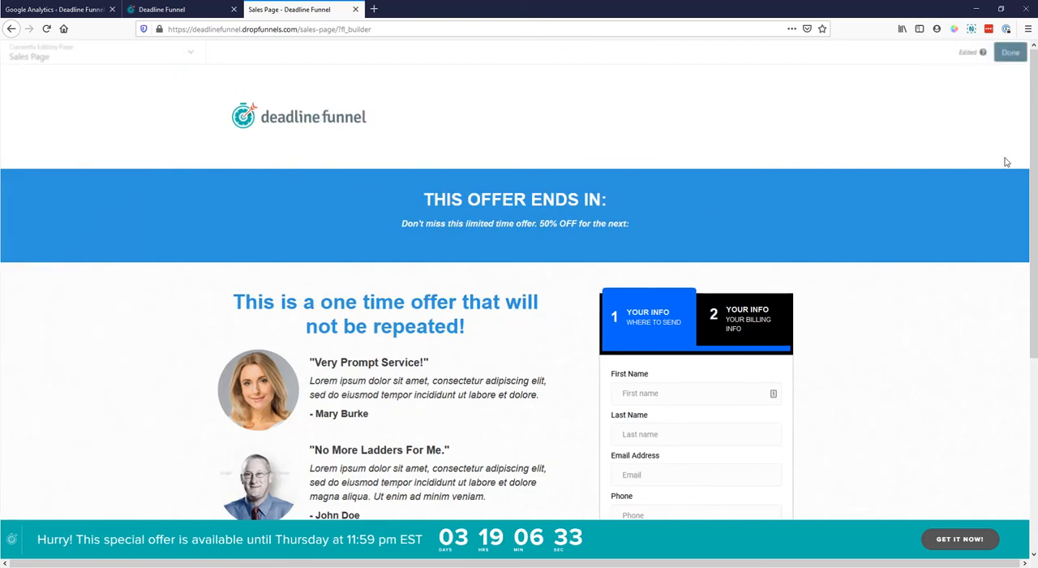